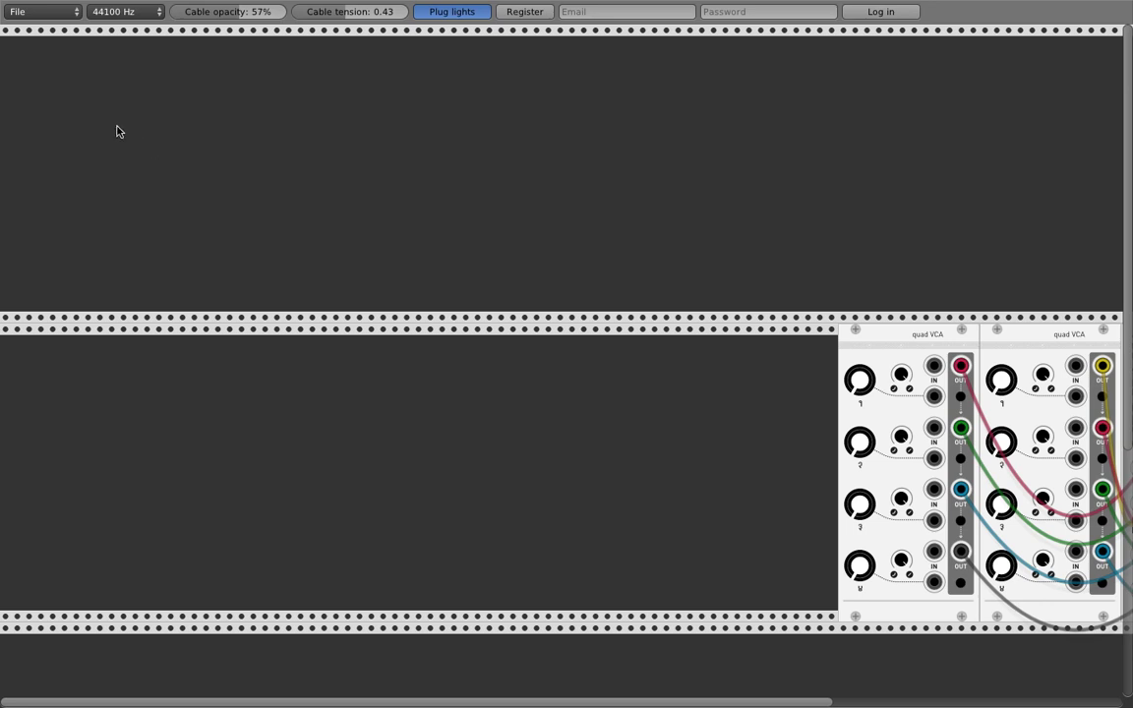
Add an Audible Instruments Utilities module, cable its NOISE into VCA channel 1, raise that channel, then duplicate the module.
right_click(8, 57)
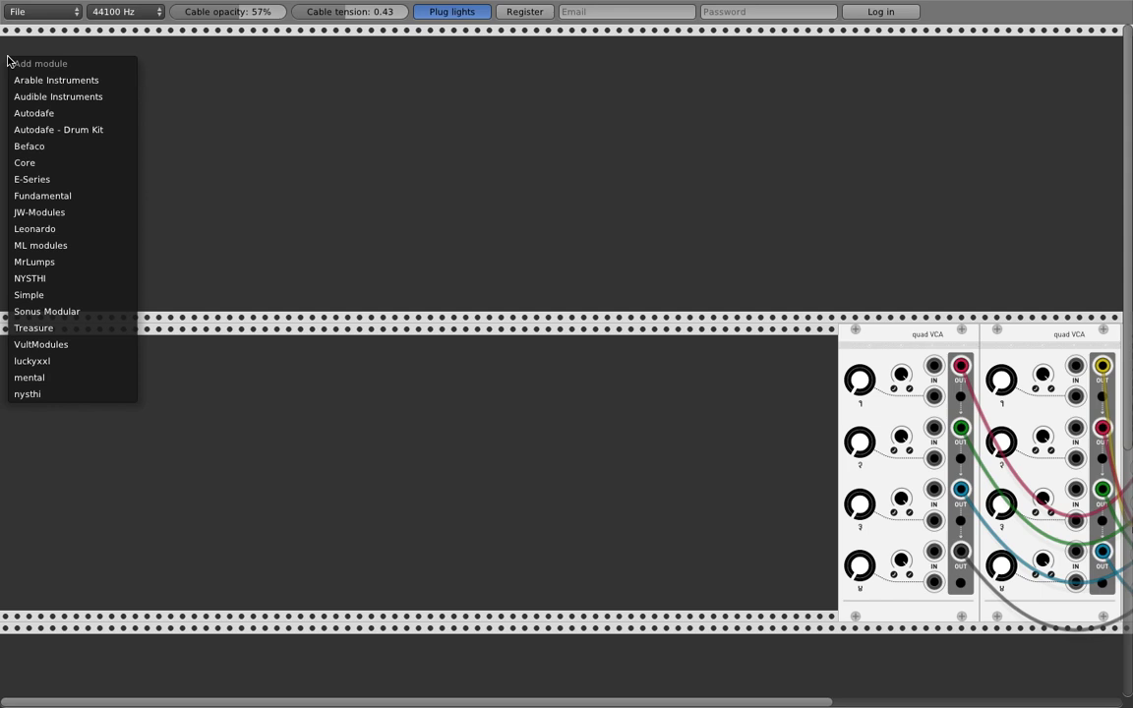
mouse_move(58, 96)
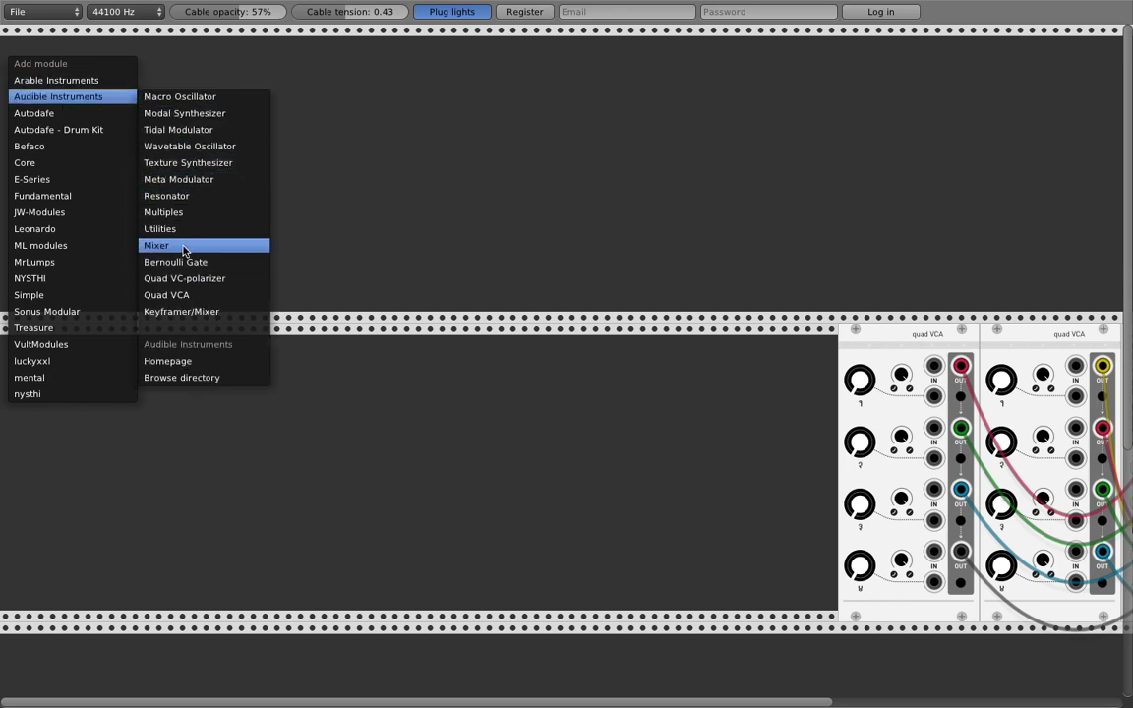
click(182, 230)
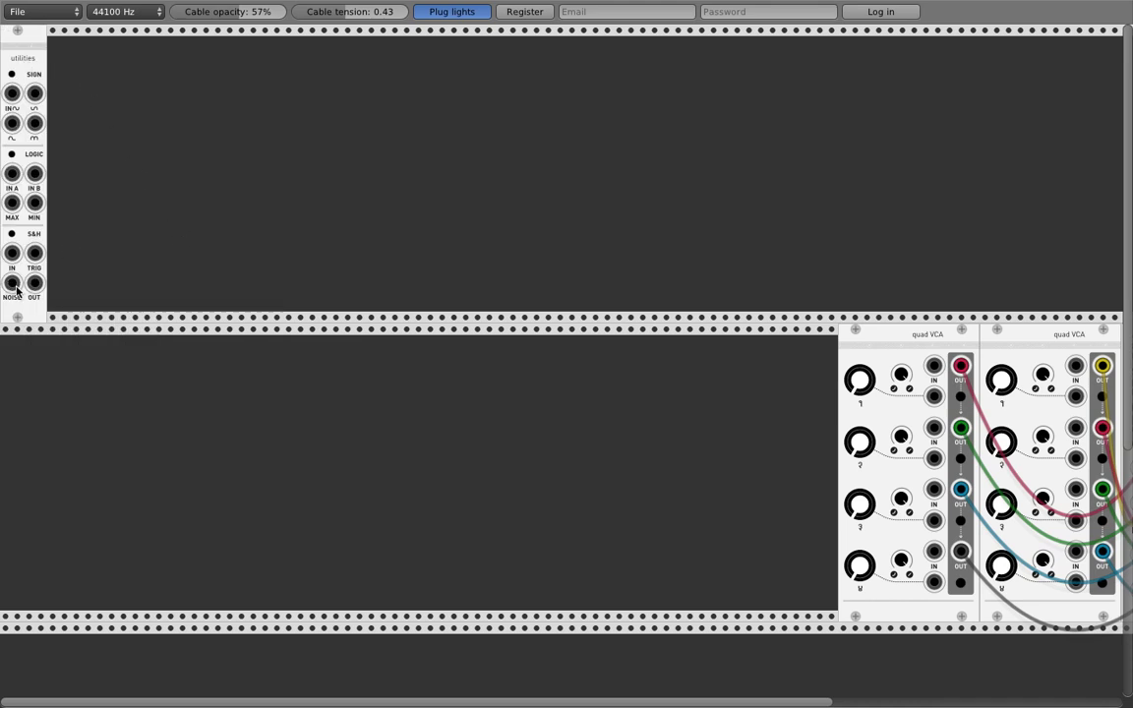
drag(15, 289, 933, 368)
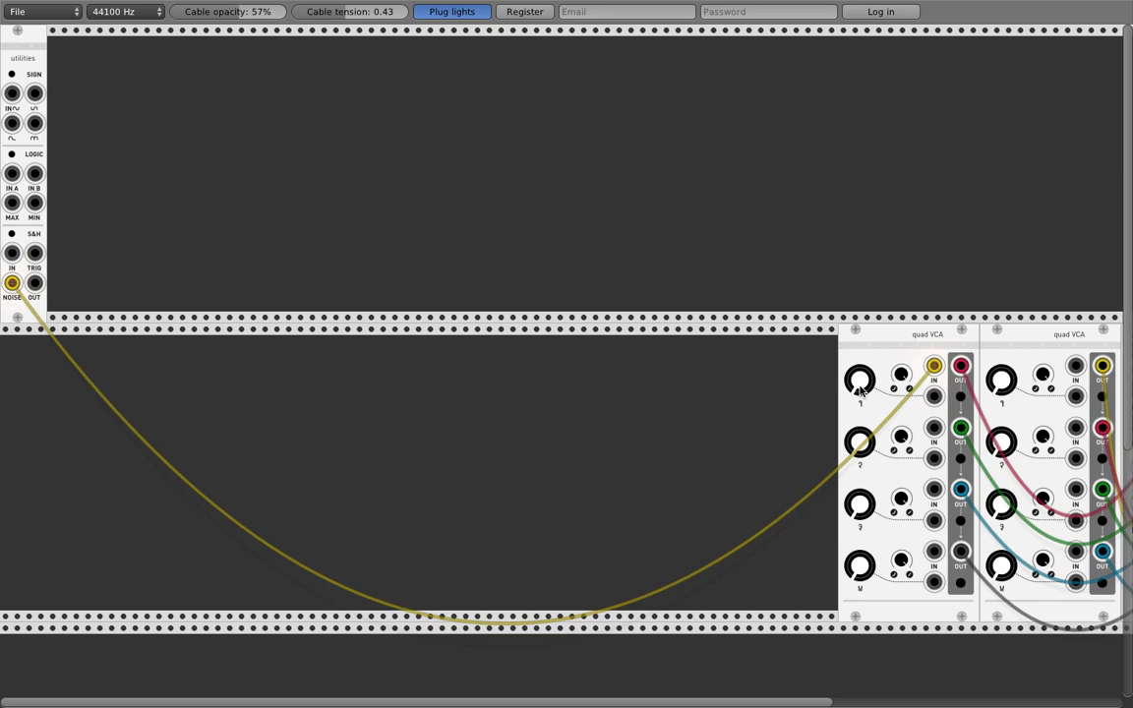
drag(860, 390, 861, 369)
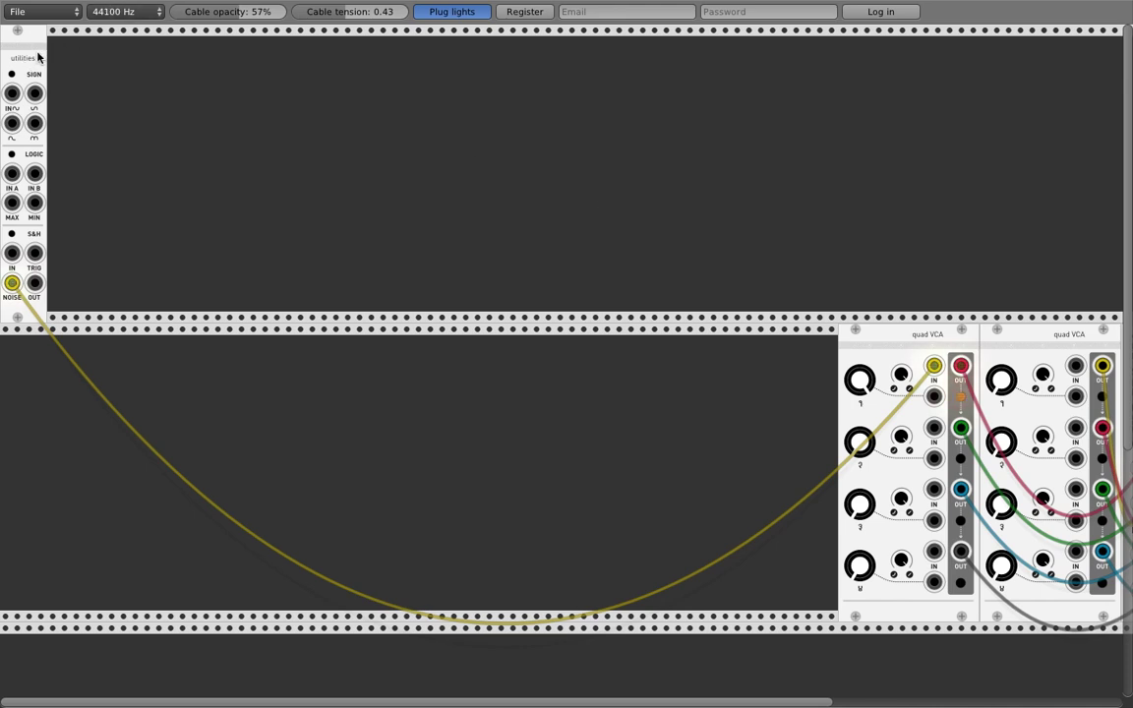
key(ctrl+d)
Move another Utilities copy into the top row and cable noise outputs two to four into VCA channels 2-4.
key(ctrl+d)
key(ctrl+d)
key(ctrl+d)
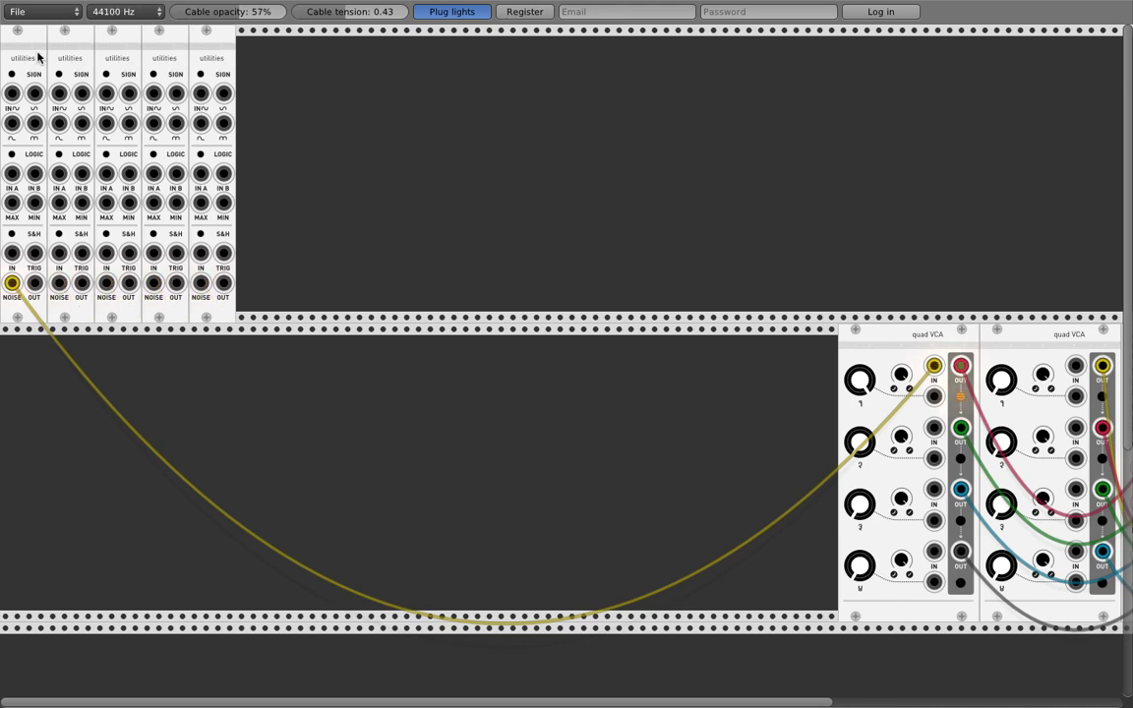
key(ctrl+d)
key(ctrl+d)
key(ctrl+d)
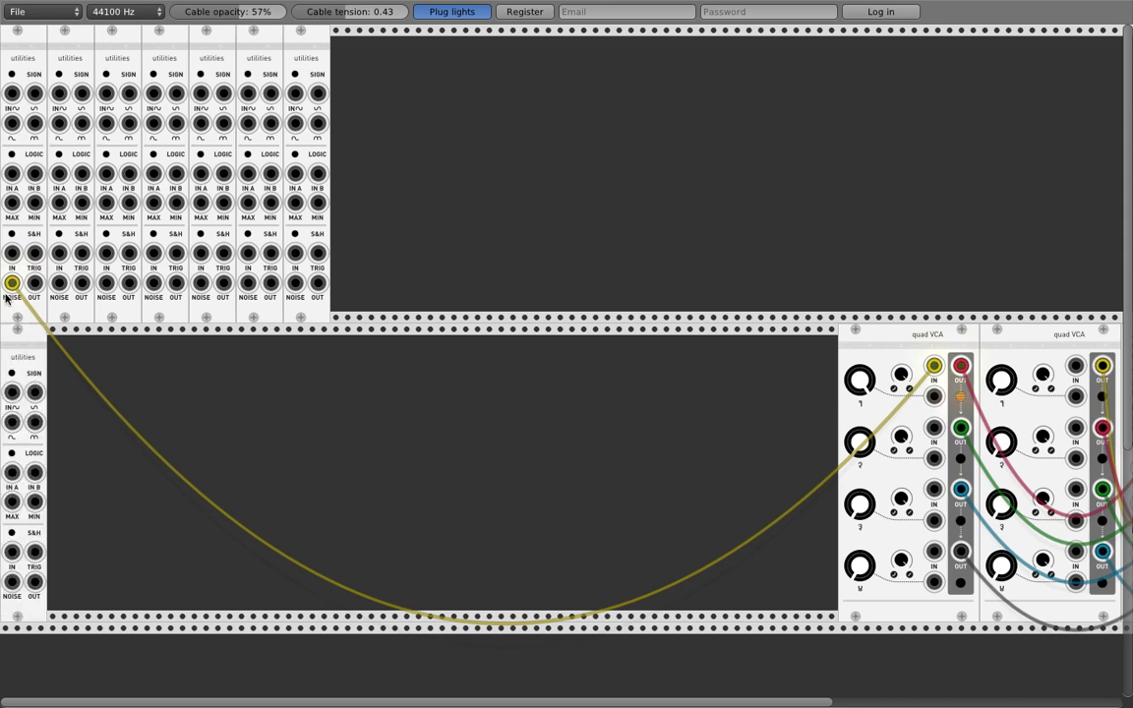
mouse_move(17, 339)
mouse_down()
mouse_move(367, 156)
mouse_move(335, 118)
mouse_up()
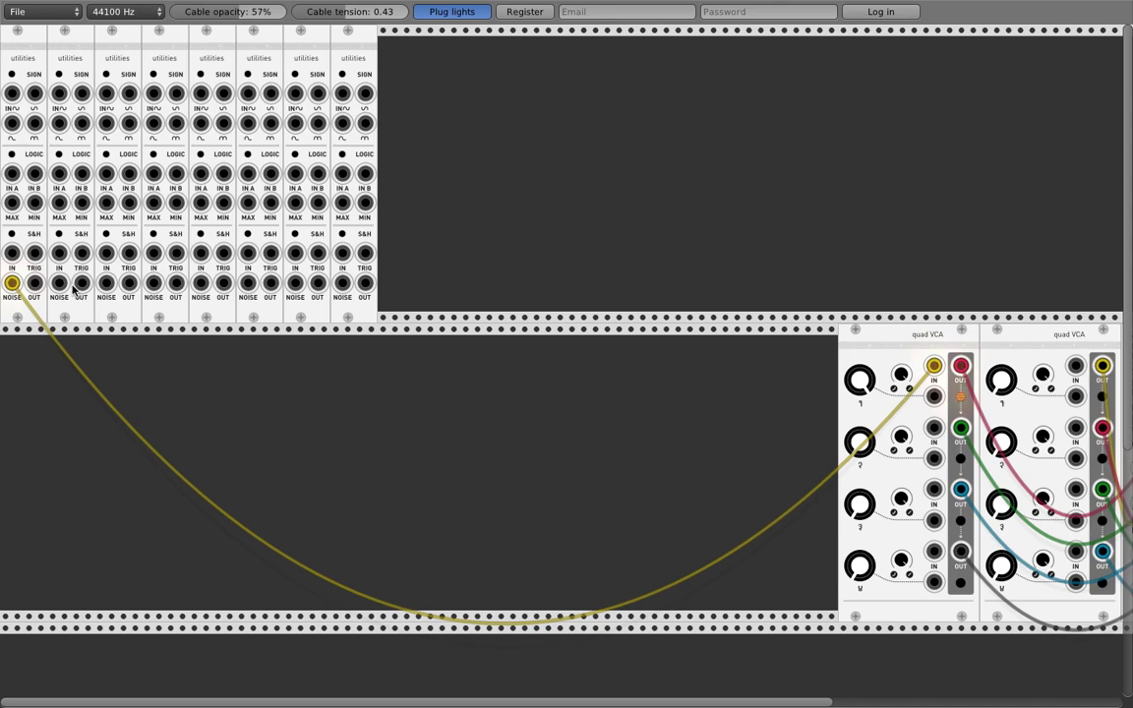
mouse_move(59, 284)
mouse_down()
mouse_move(990, 428)
mouse_move(933, 427)
mouse_up()
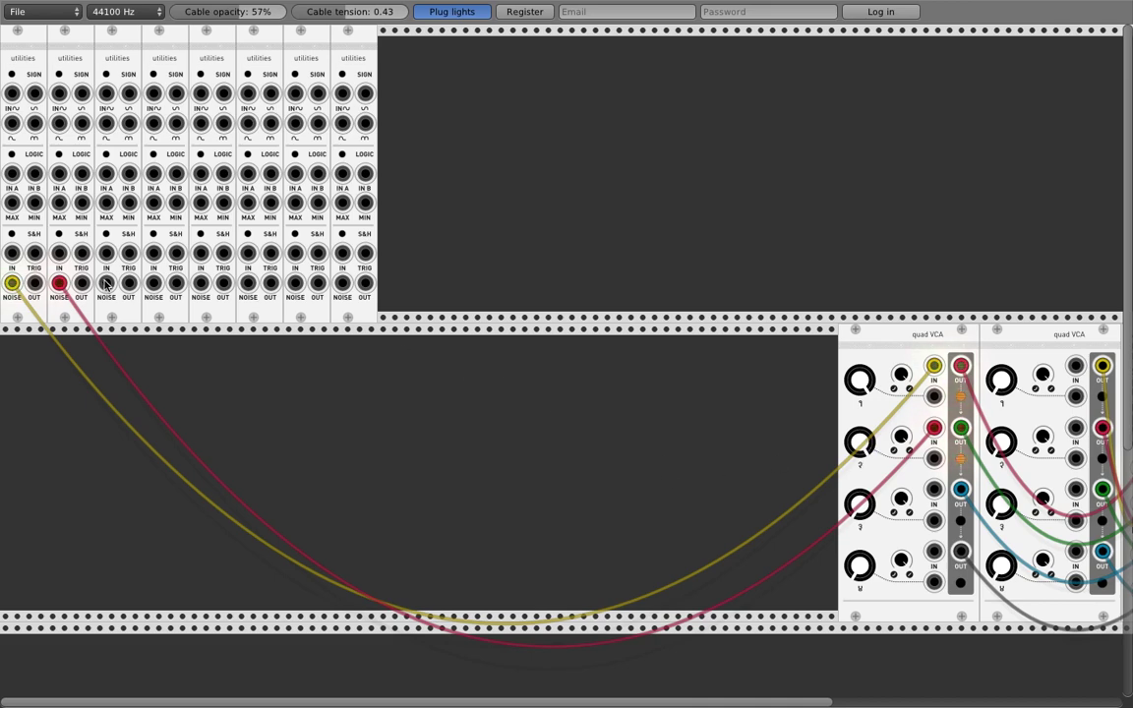
mouse_move(106, 285)
mouse_down()
mouse_move(670, 392)
mouse_move(933, 489)
mouse_up()
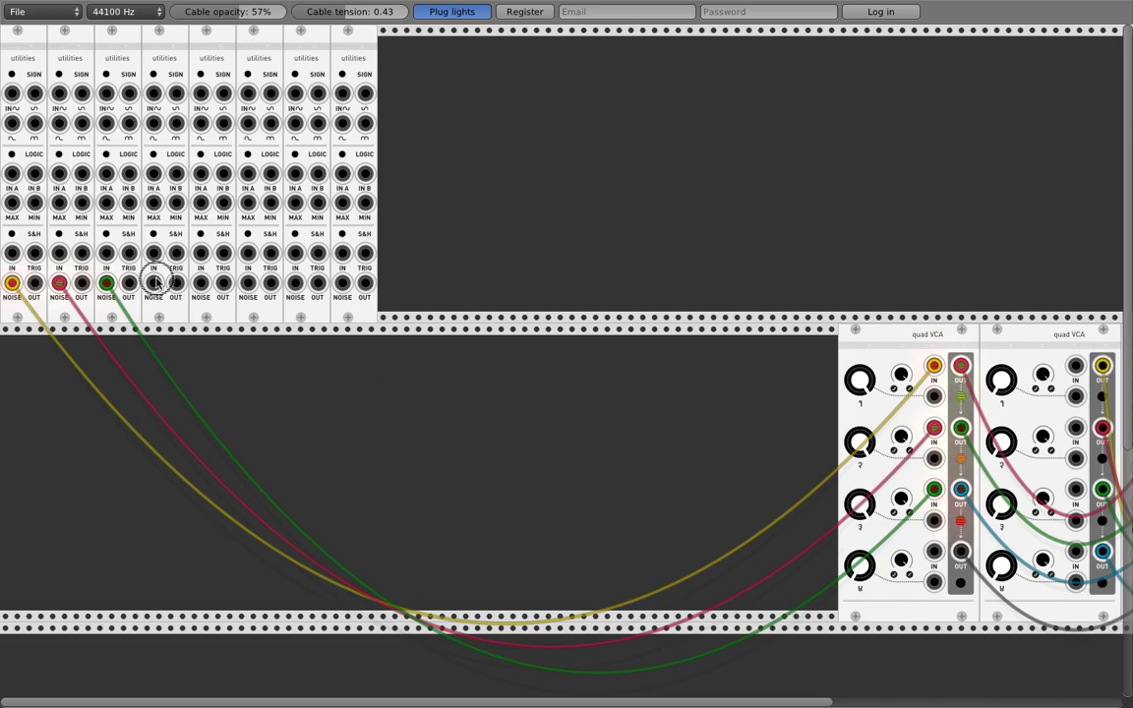
mouse_move(155, 284)
mouse_down()
mouse_move(922, 480)
mouse_move(933, 550)
mouse_up()
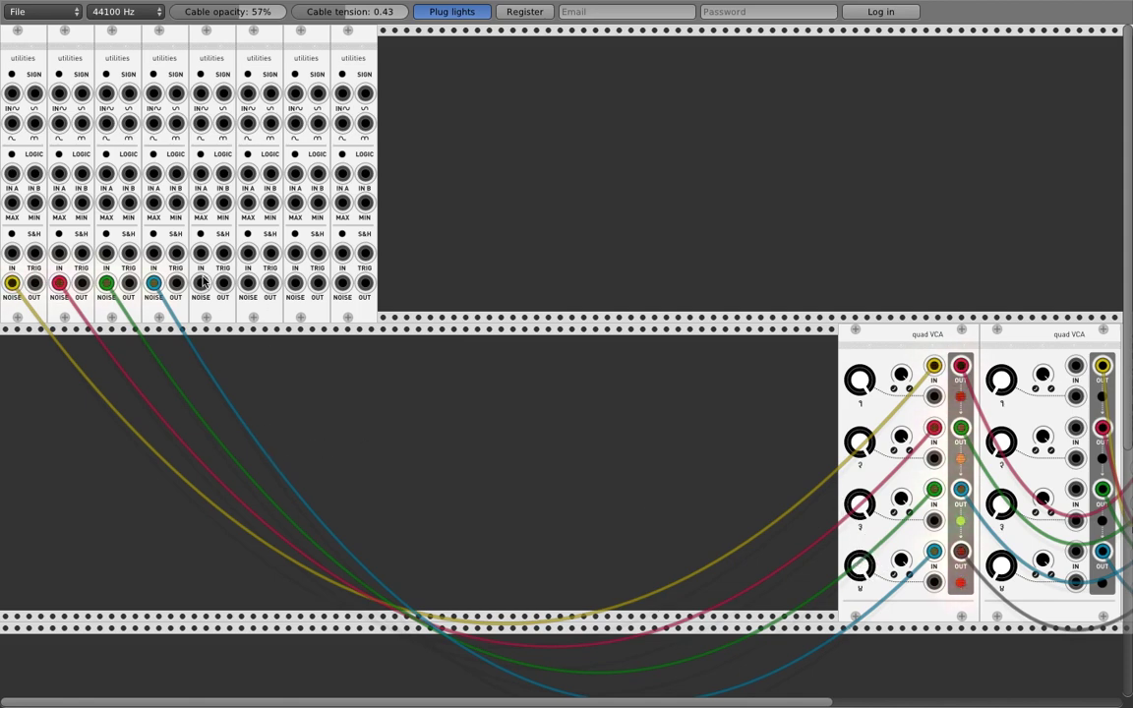
Cable the fifth through eighth noise outputs into the second quad VCA, then duplicate another Utilities module.
drag(204, 282, 1060, 340)
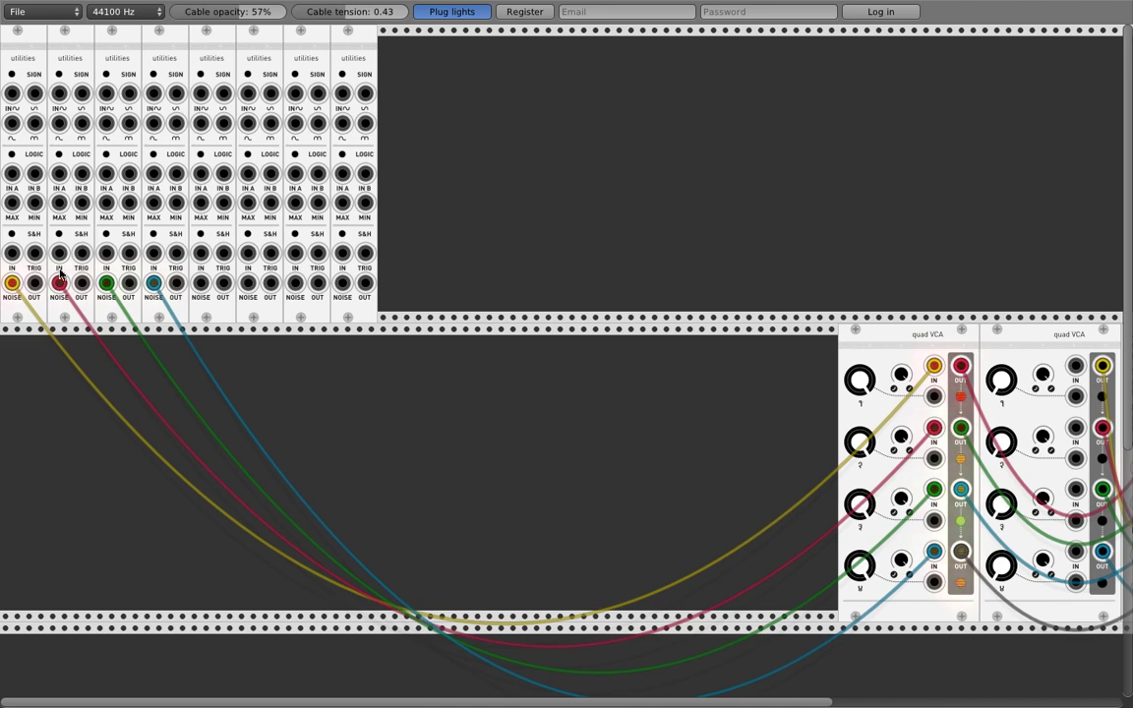
mouse_move(201, 283)
mouse_down()
mouse_move(393, 324)
mouse_move(941, 316)
mouse_move(1028, 332)
mouse_move(952, 322)
mouse_move(1111, 372)
mouse_move(1102, 367)
mouse_up()
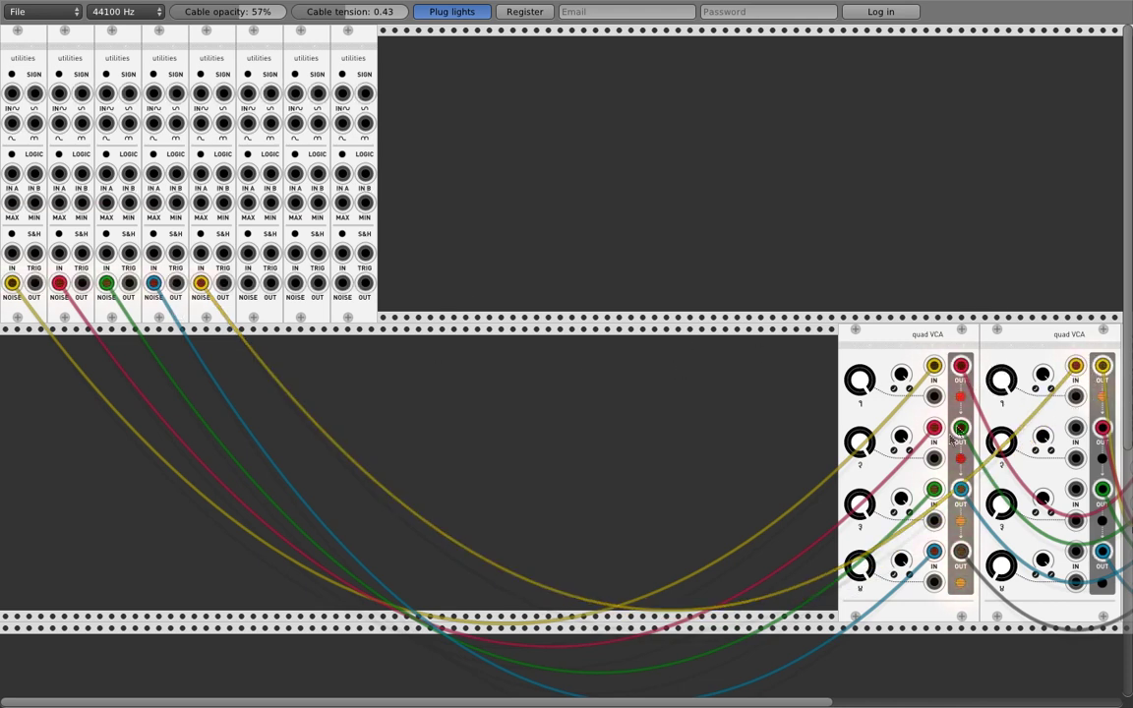
mouse_move(248, 283)
mouse_down()
mouse_move(1121, 443)
mouse_move(1075, 428)
mouse_up()
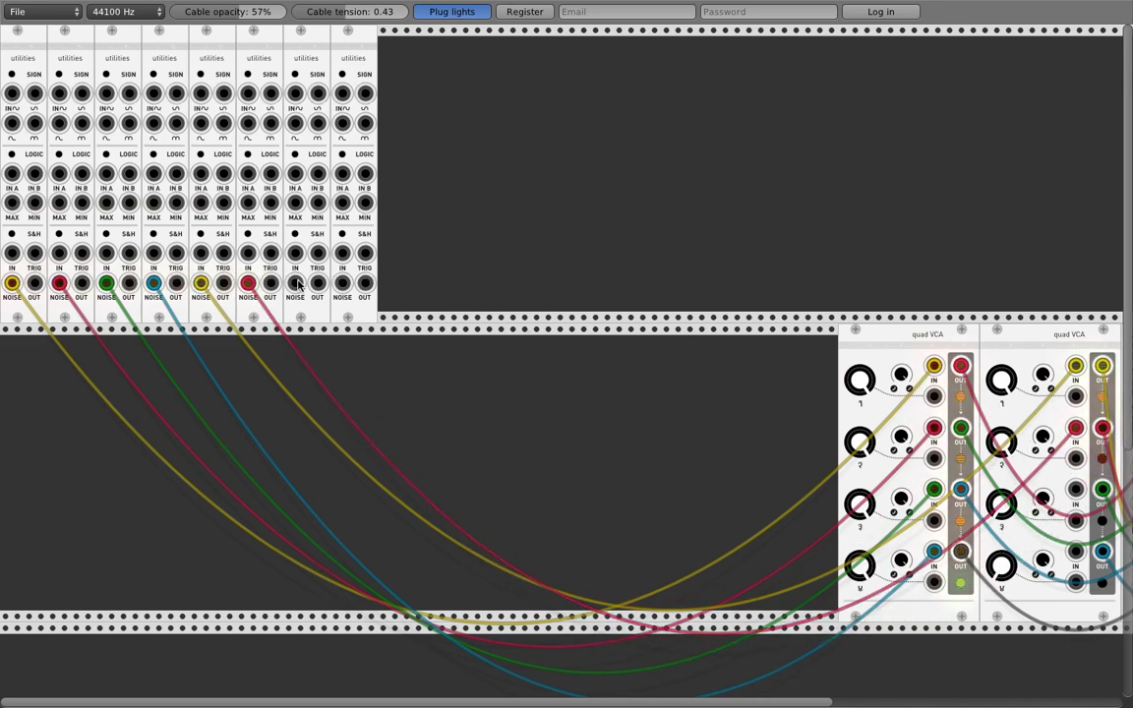
drag(295, 283, 933, 458)
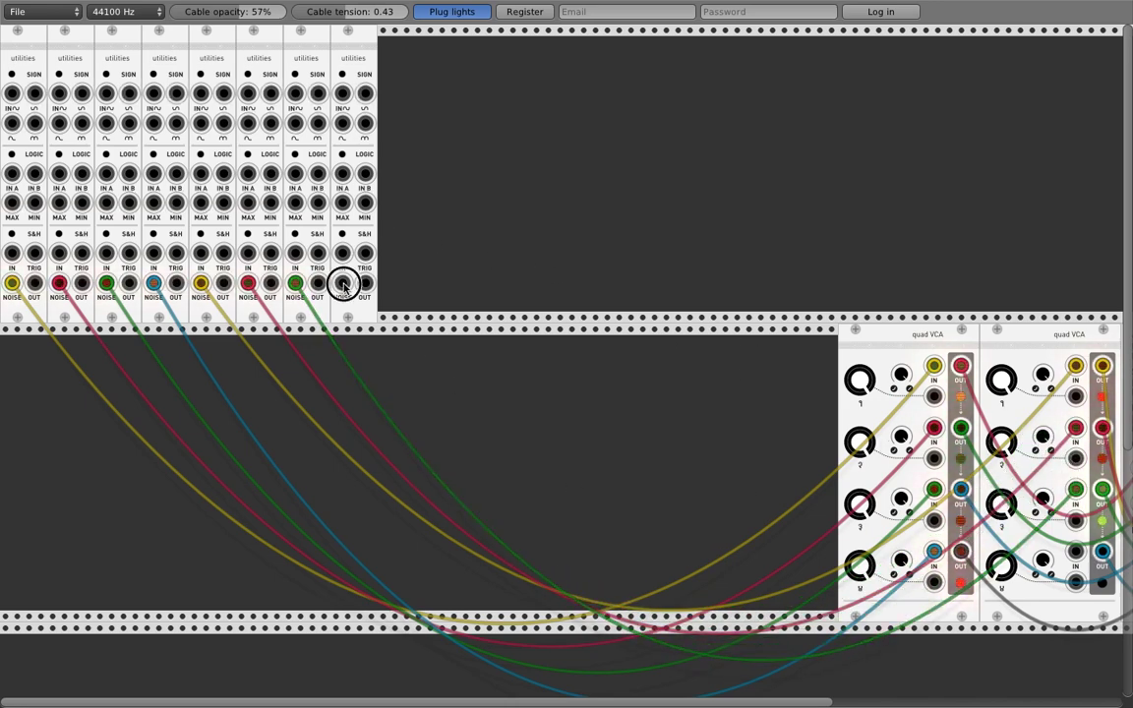
mouse_move(342, 283)
mouse_down()
mouse_move(1001, 534)
mouse_move(1076, 551)
mouse_up()
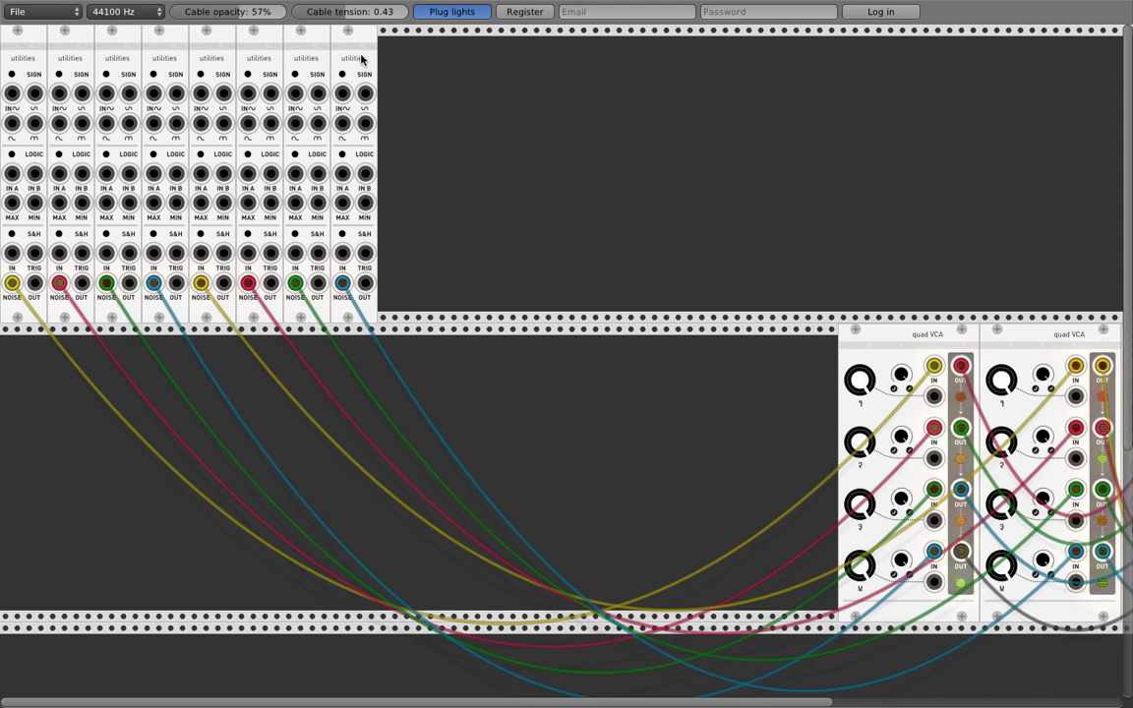
key(ctrl+d)
Duplicate a ninth Utilities module, discard the stray cable from its noise output, and scroll across the rack.
key(ctrl+d)
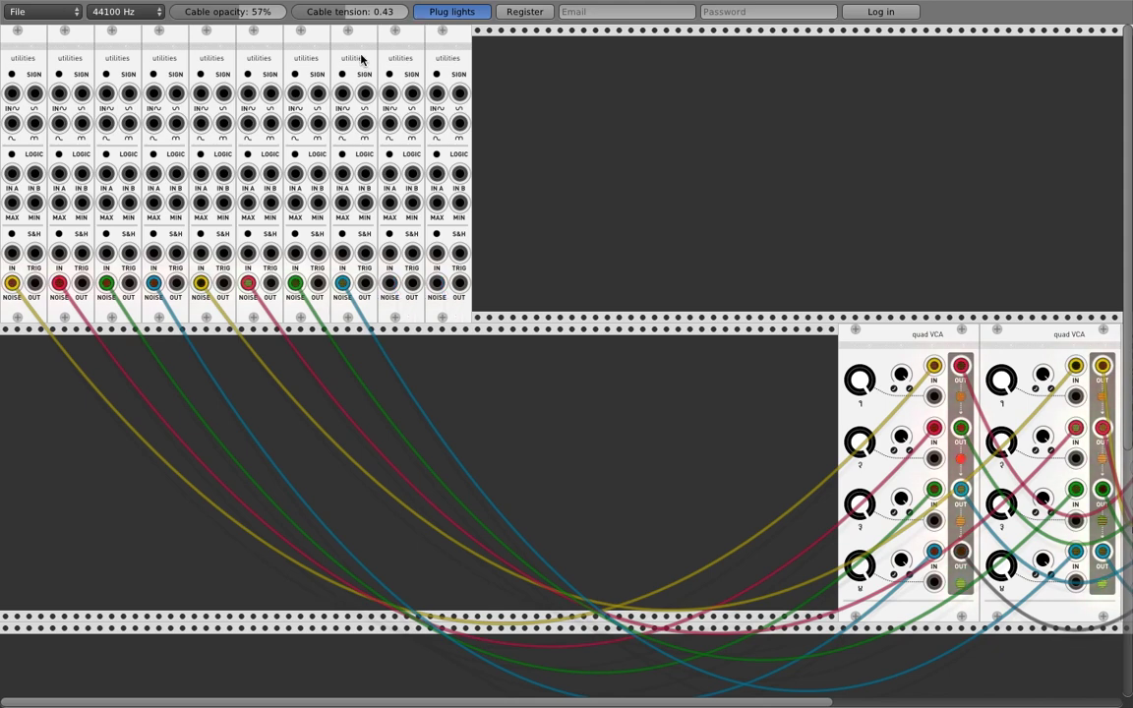
key(ctrl+d)
key(ctrl+d)
key(ctrl+d)
key(ctrl+d)
key(ctrl+d)
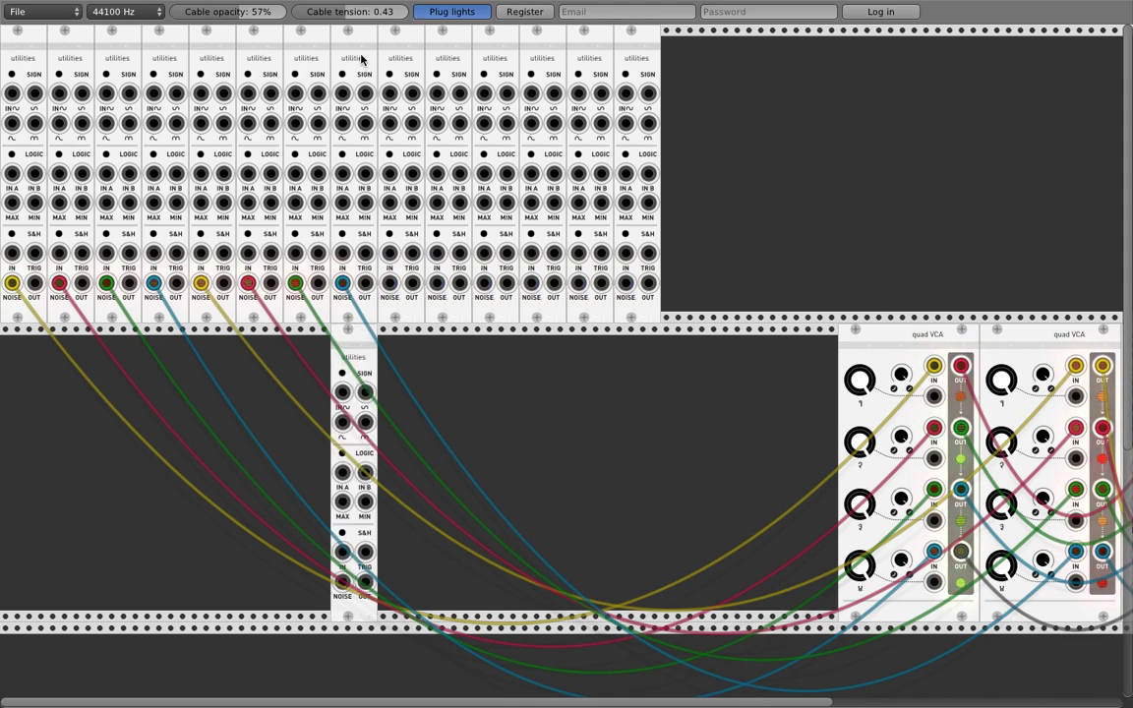
drag(390, 283, 746, 502)
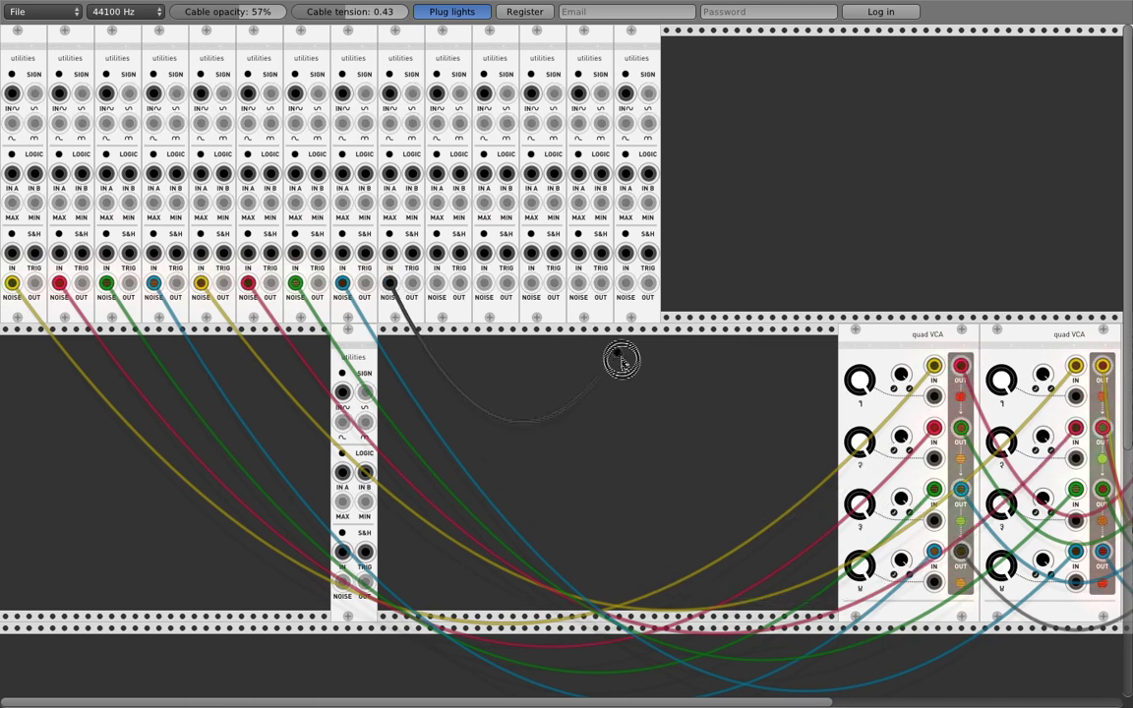
drag(747, 501, 621, 393)
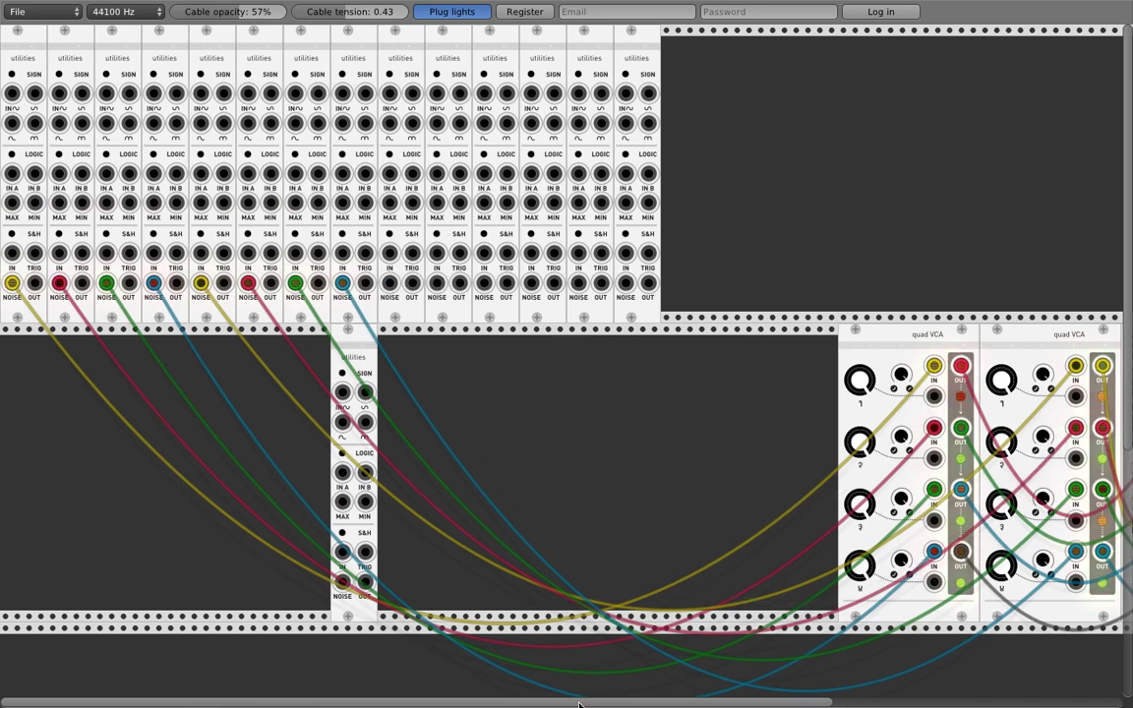
scroll(589, 697, right, 5)
scroll(578, 699, right, 5)
scroll(579, 699, right, 2)
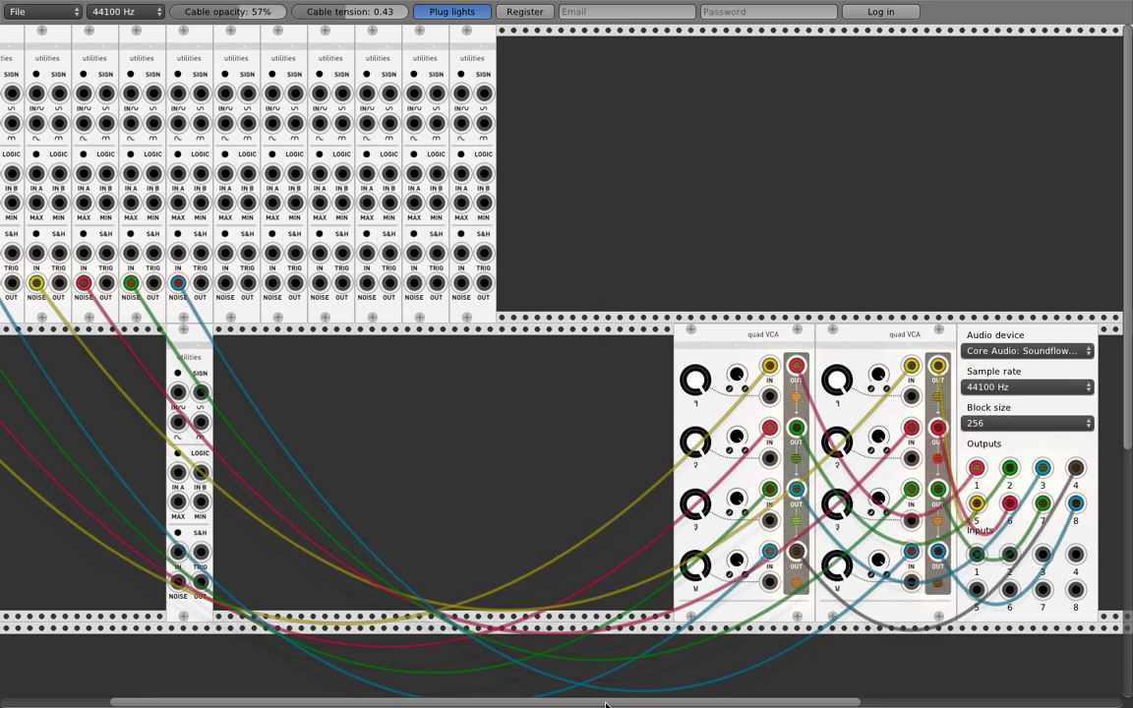
scroll(603, 698, left, 3)
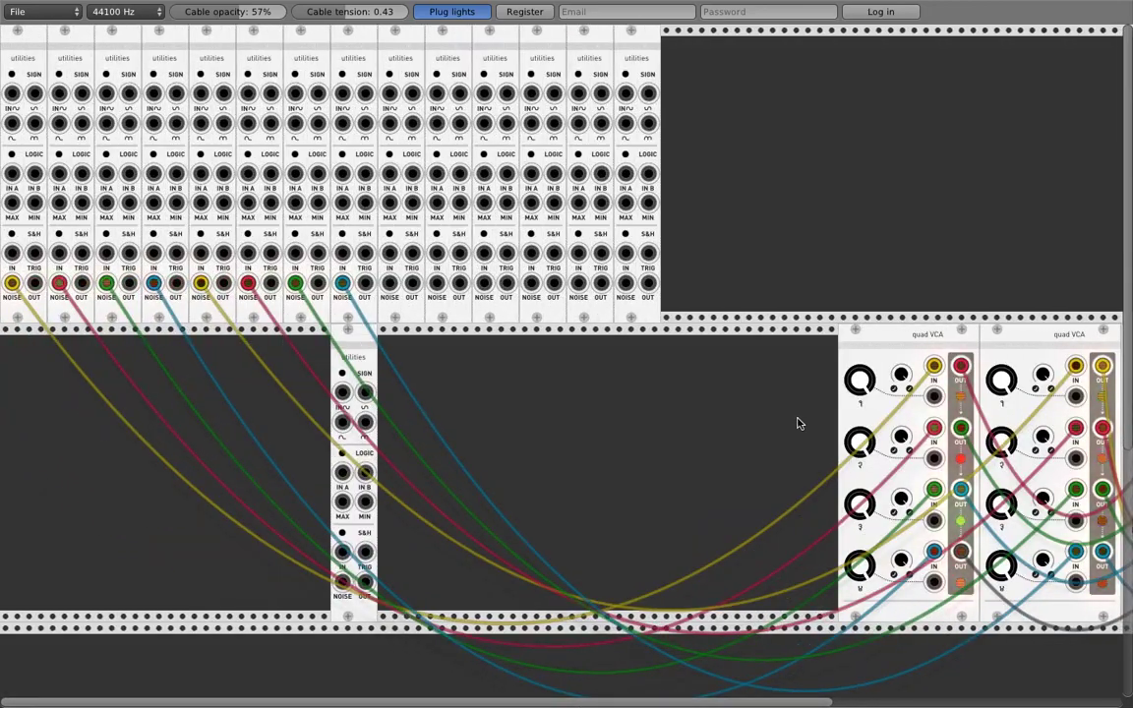